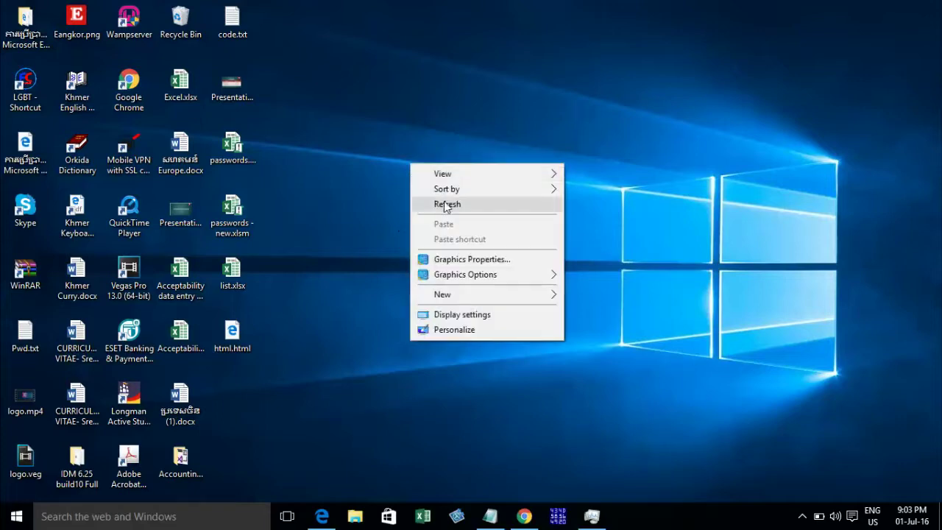
Refresh the desktop from its right-click menu, then open the Start menu.
{"action": "left_click", "coordinate": [461, 204]}
{"action": "right_click", "coordinate": [453, 140]}
{"action": "left_click", "coordinate": [484, 181]}
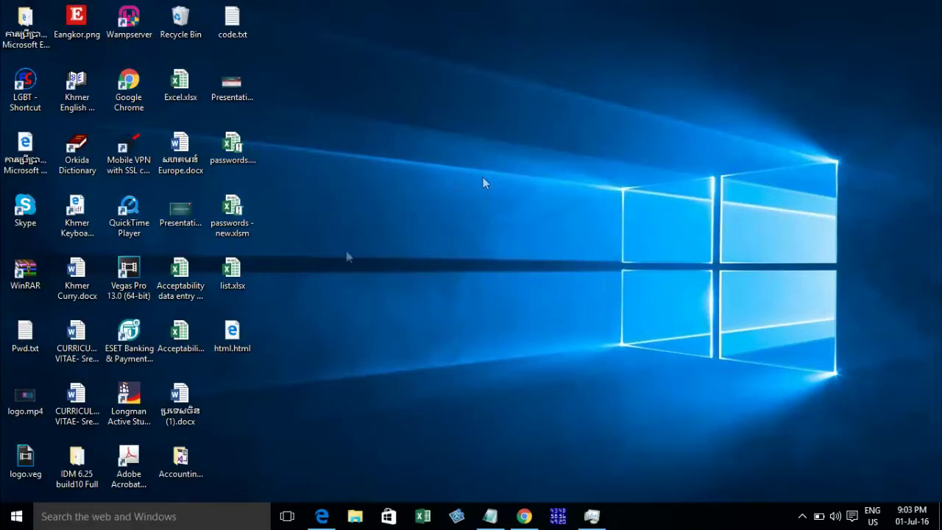
{"action": "left_click", "coordinate": [15, 517]}
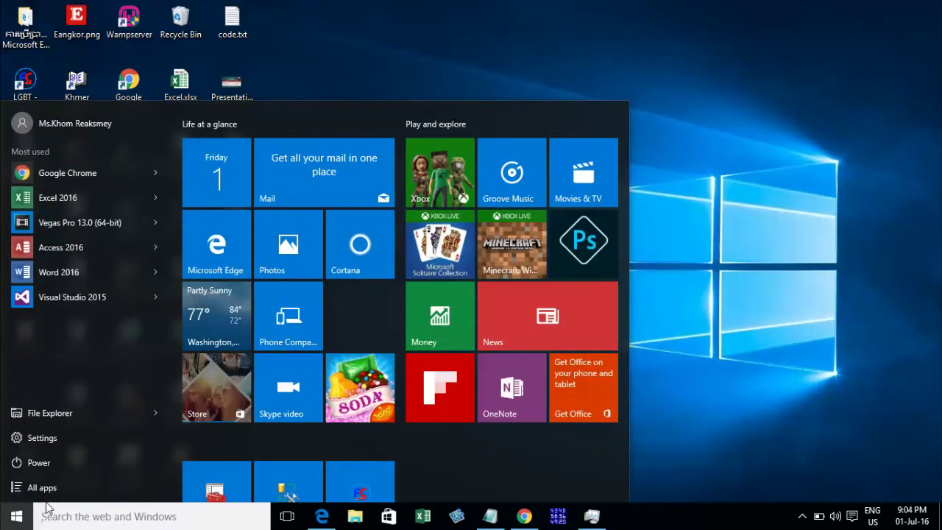
Launch Run from the Start search and enter regedit in the Open box.
{"action": "type", "text": "Run"}
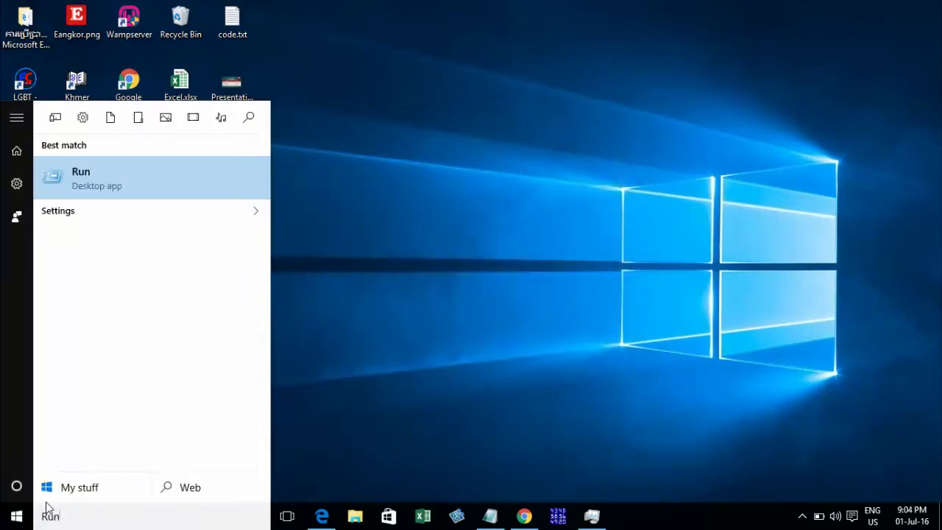
{"action": "left_click", "coordinate": [313, 220]}
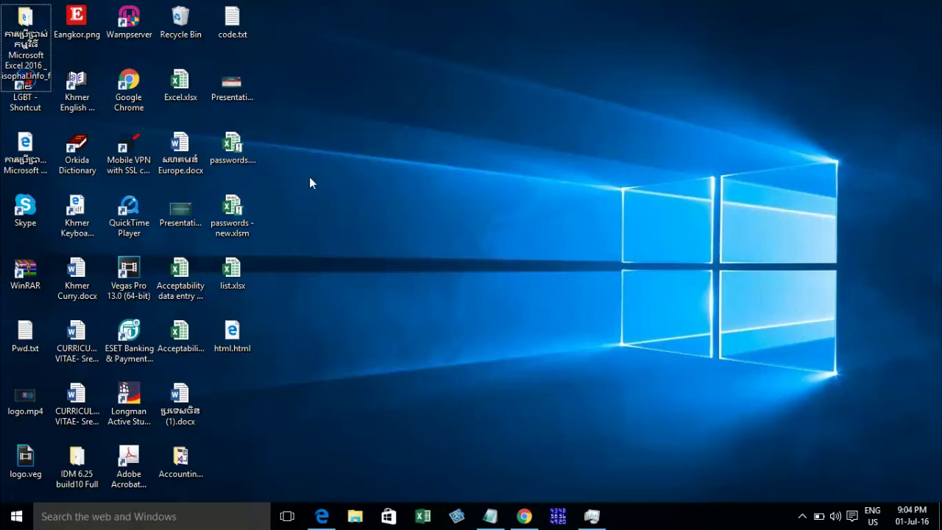
{"action": "key", "text": "super+r"}
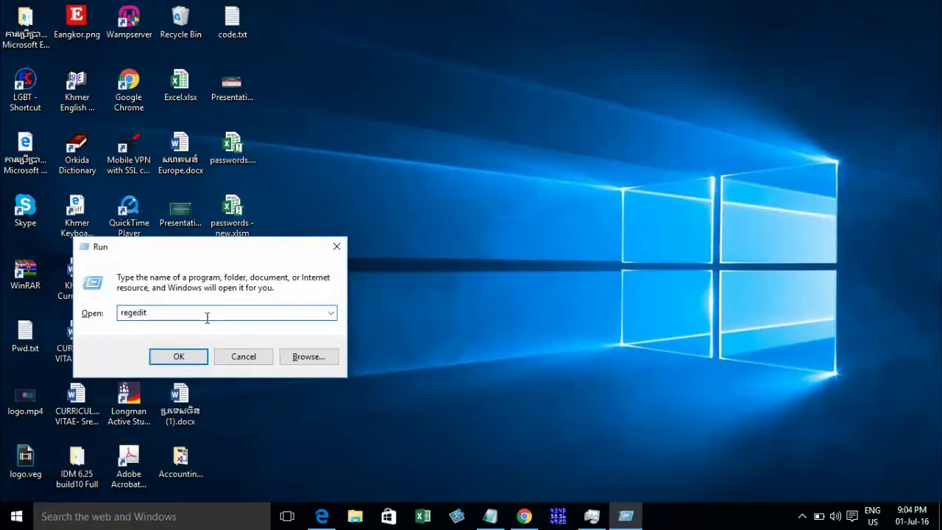
{"action": "type", "text": "re"}
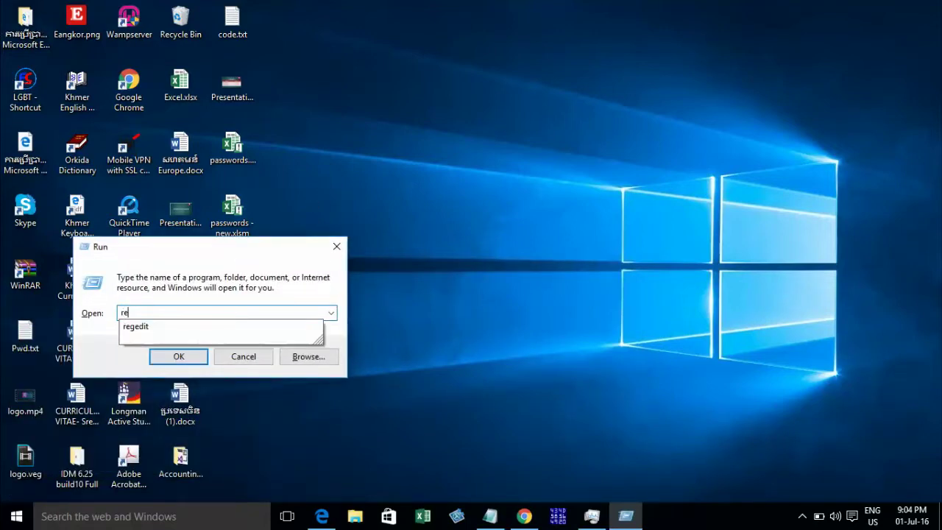
{"action": "type", "text": "gedit"}
{"action": "left_click", "coordinate": [126, 318]}
Relaunch Run from the Start search and run regedit to open Registry Editor.
{"action": "key", "text": "Escape"}
{"action": "left_click", "coordinate": [17, 516]}
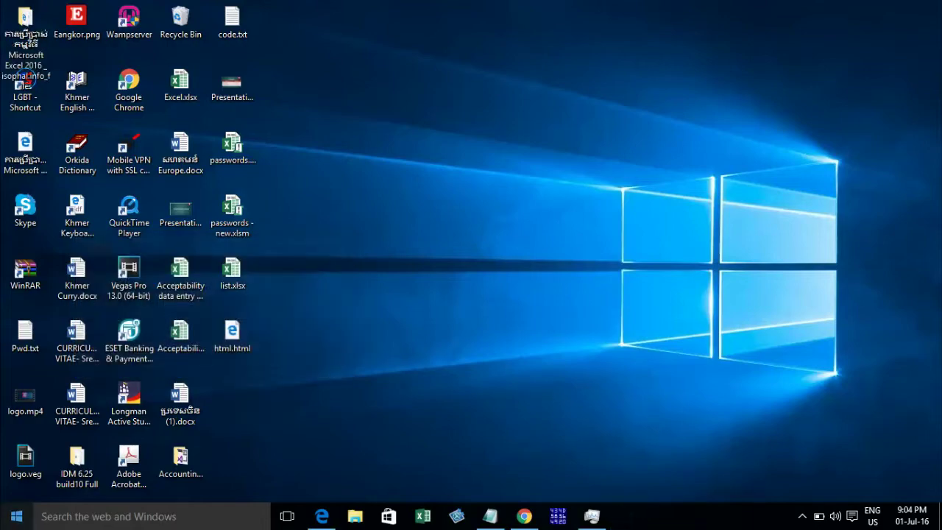
{"action": "left_click", "coordinate": [58, 520]}
{"action": "type", "text": "Run"}
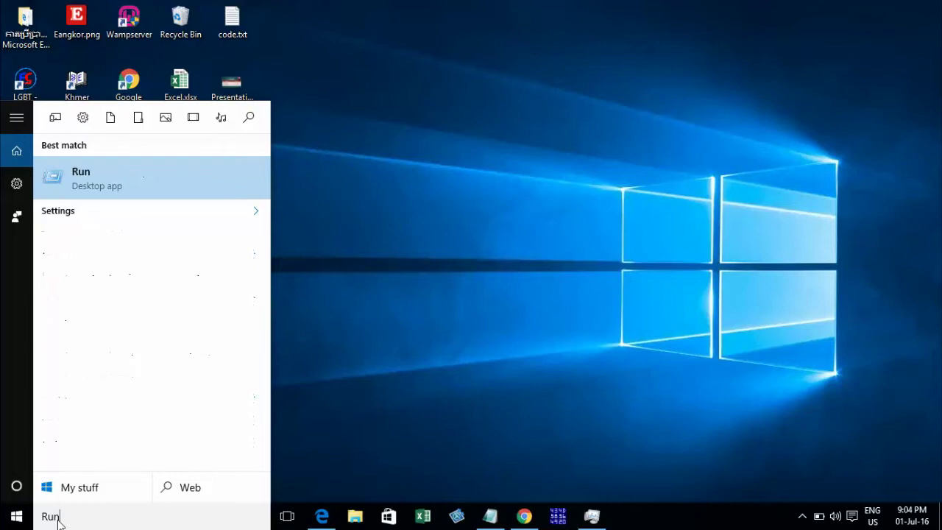
{"action": "key", "text": "Return"}
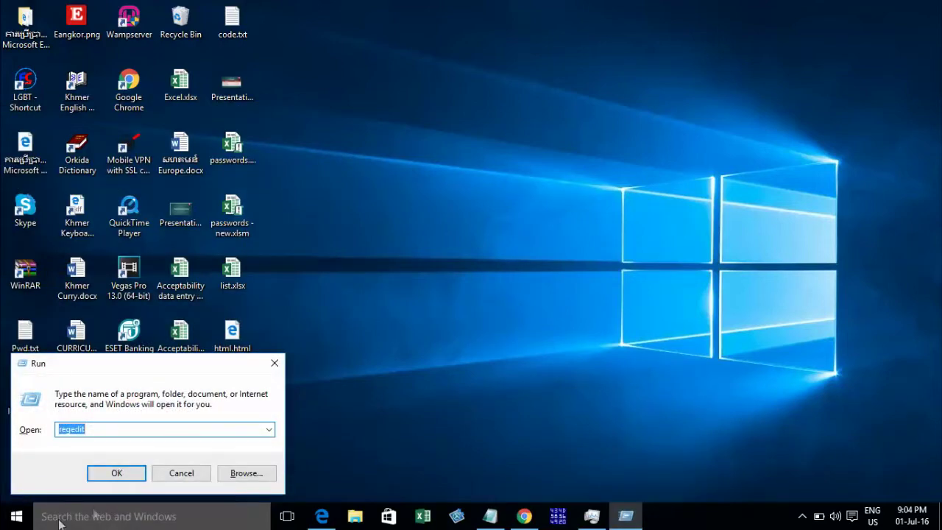
{"action": "left_click", "coordinate": [118, 472]}
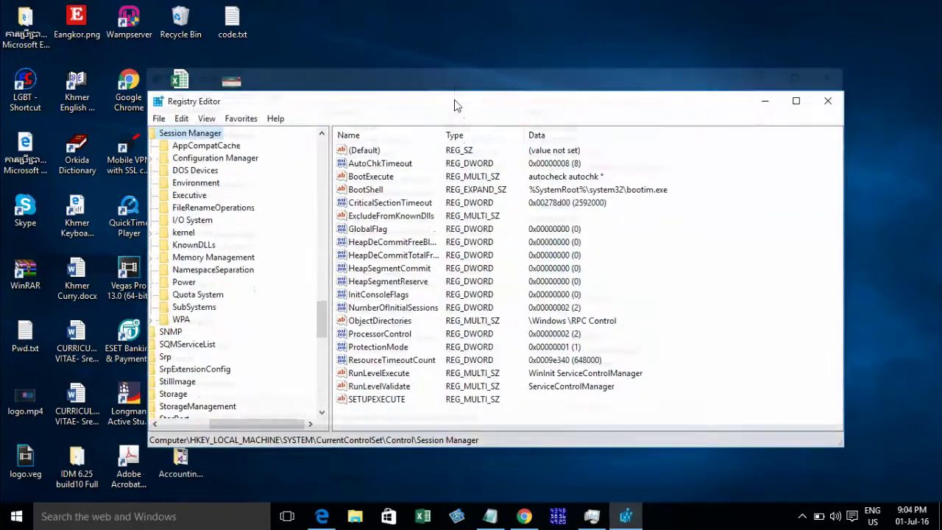
Collapse the registry tree to Computer and expand HKEY_LOCAL_MACHINE.
{"action": "scroll", "coordinate": [281, 200], "scroll_direction": "up", "scroll_amount": 20}
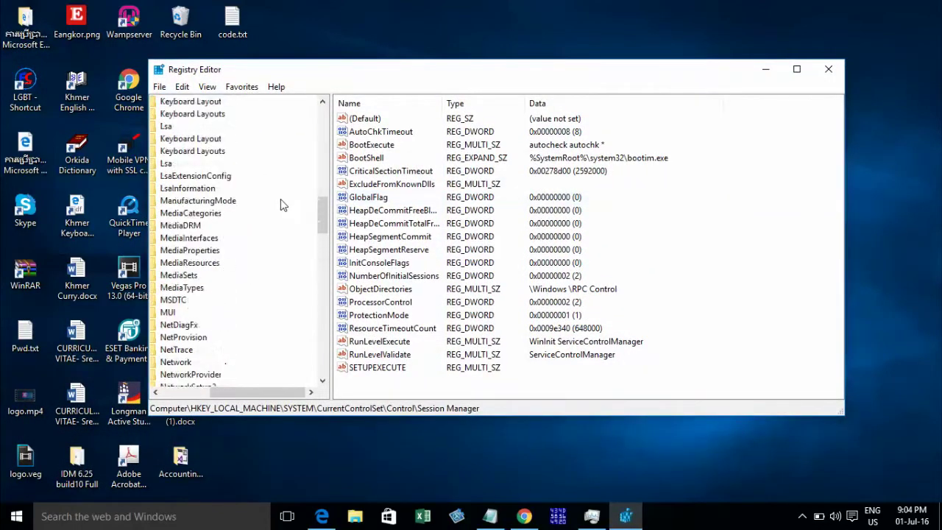
{"action": "scroll", "coordinate": [280, 201], "scroll_direction": "up", "scroll_amount": 5}
{"action": "key", "text": "Left"}
{"action": "key", "text": "Left"}
{"action": "key", "text": "Left"}
{"action": "key", "text": "Left"}
{"action": "key", "text": "Left"}
{"action": "key", "text": "Left"}
{"action": "key", "text": "Left"}
{"action": "key", "text": "Left"}
{"action": "key", "text": "Left"}
{"action": "key", "text": "Left"}
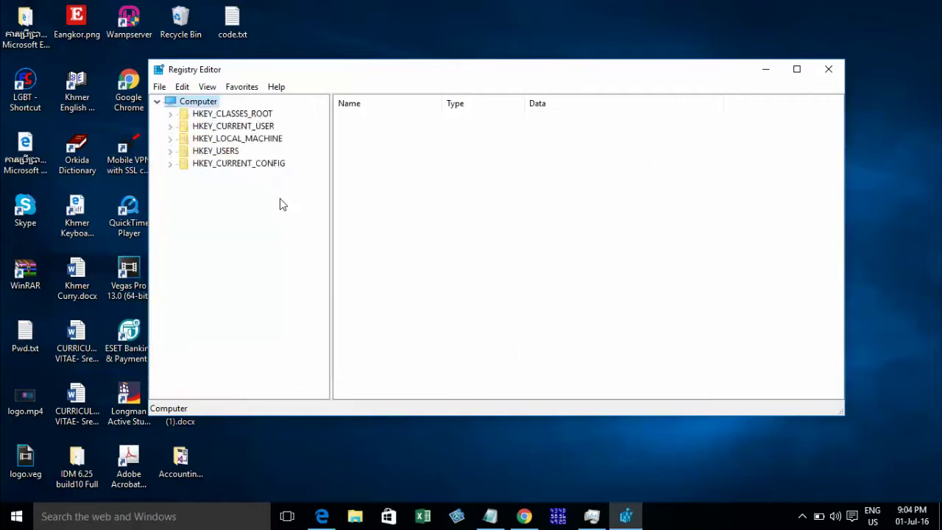
{"action": "left_click_drag", "start_coordinate": [305, 70], "coordinate": [344, 68]}
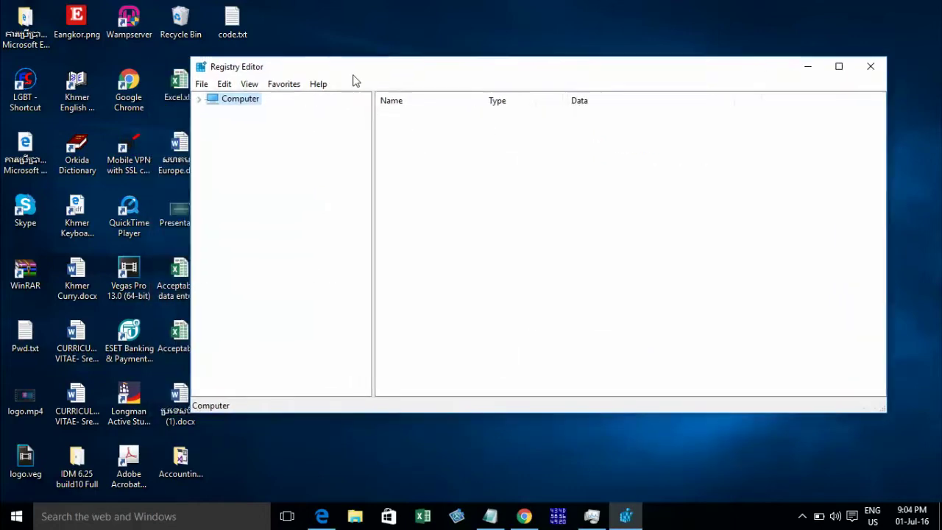
{"action": "left_click", "coordinate": [195, 101]}
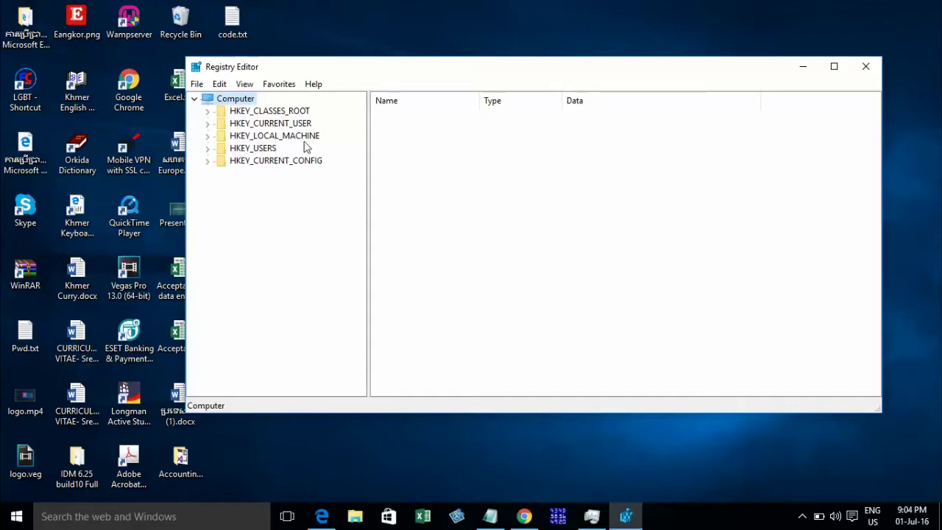
{"action": "left_click", "coordinate": [235, 137]}
{"action": "left_click", "coordinate": [208, 136]}
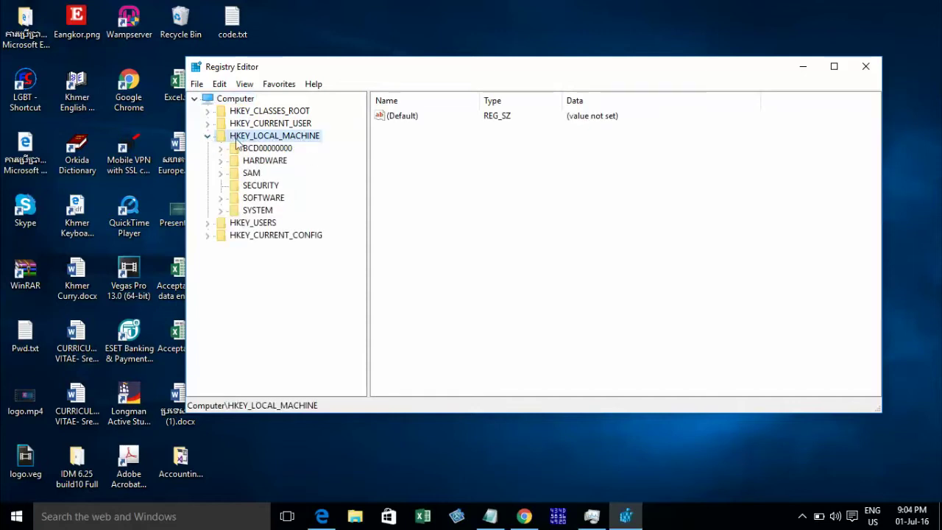
Expand SYSTEM > CurrentControlSet > Control and select the Session Manager key.
{"action": "left_click", "coordinate": [222, 212]}
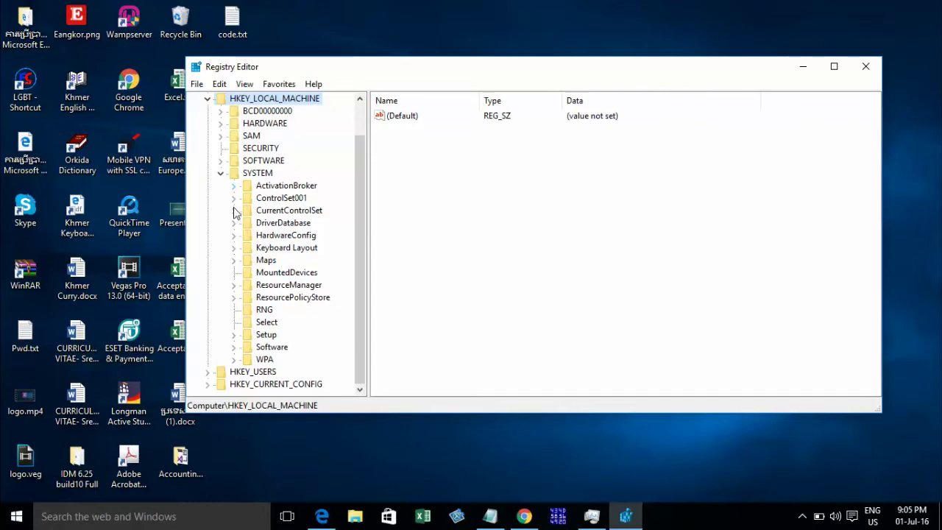
{"action": "left_click", "coordinate": [234, 211]}
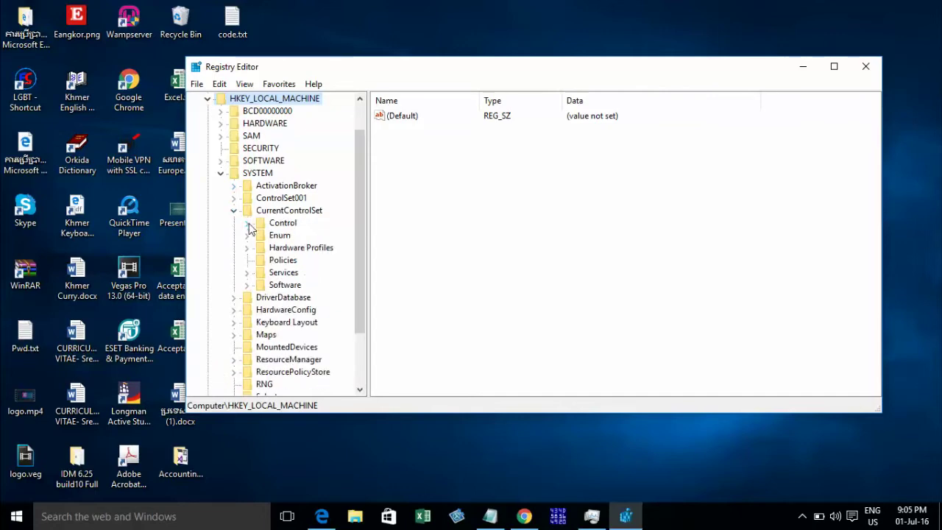
{"action": "left_click", "coordinate": [247, 222]}
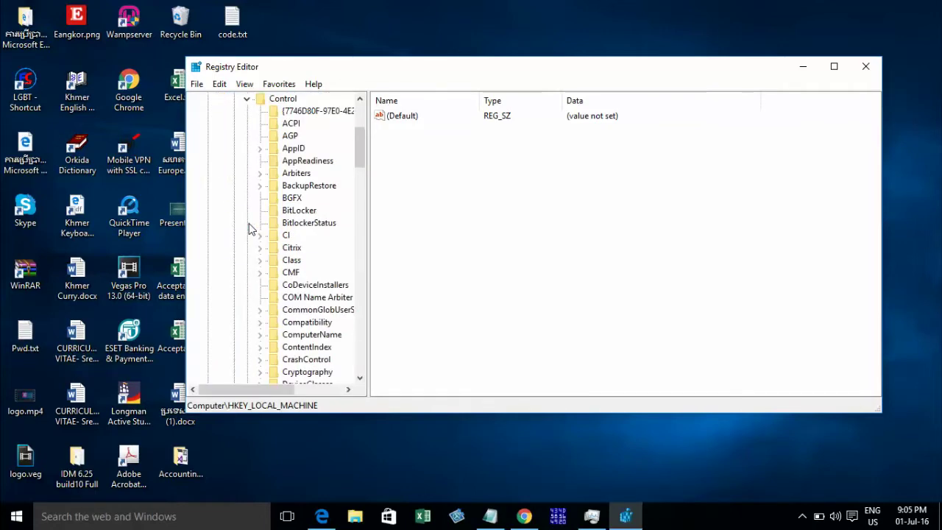
{"action": "scroll", "coordinate": [249, 230], "scroll_direction": "down", "scroll_amount": 3}
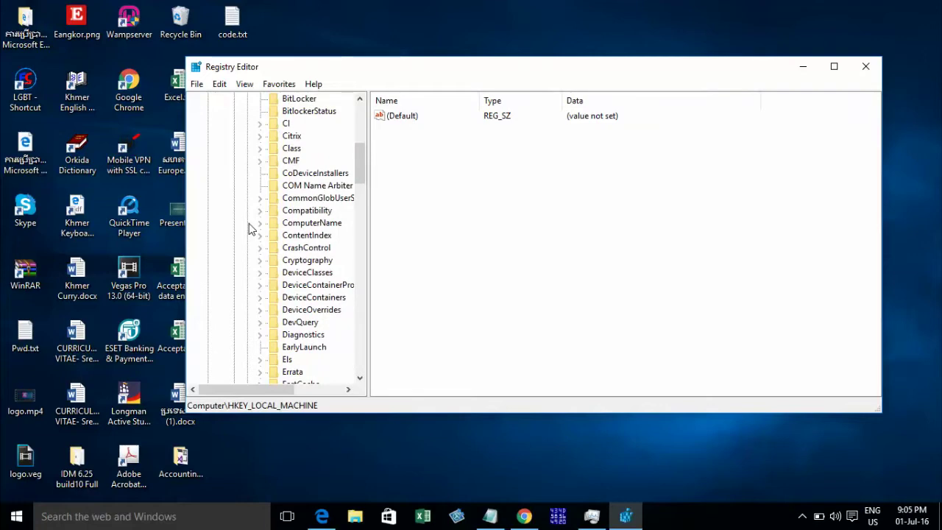
{"action": "scroll", "coordinate": [249, 230], "scroll_direction": "down", "scroll_amount": 20}
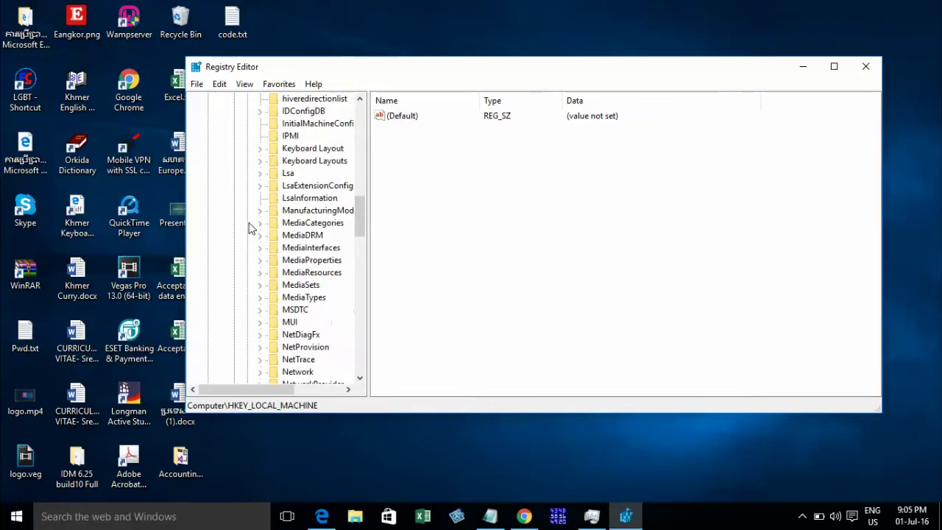
{"action": "scroll", "coordinate": [249, 229], "scroll_direction": "down", "scroll_amount": 3}
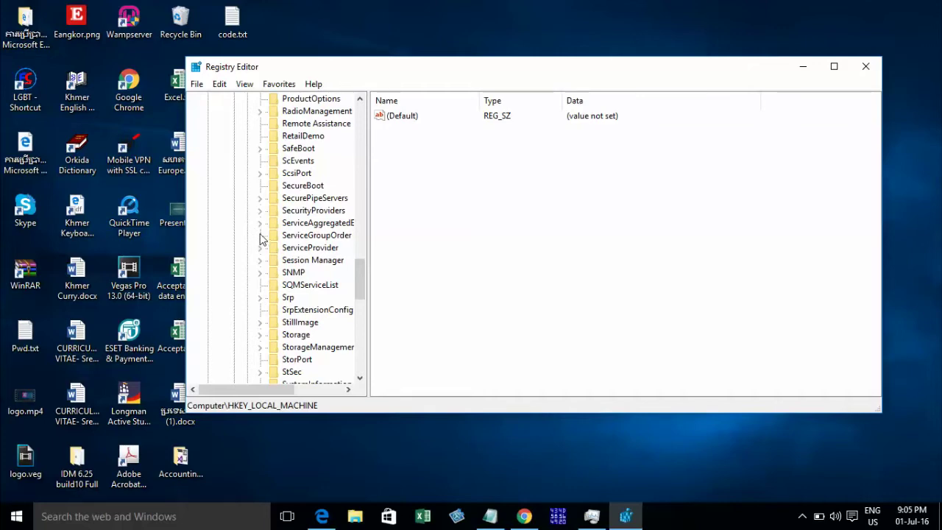
{"action": "scroll", "coordinate": [260, 242], "scroll_direction": "down", "scroll_amount": 3}
{"action": "scroll", "coordinate": [260, 240], "scroll_direction": "up", "scroll_amount": 2}
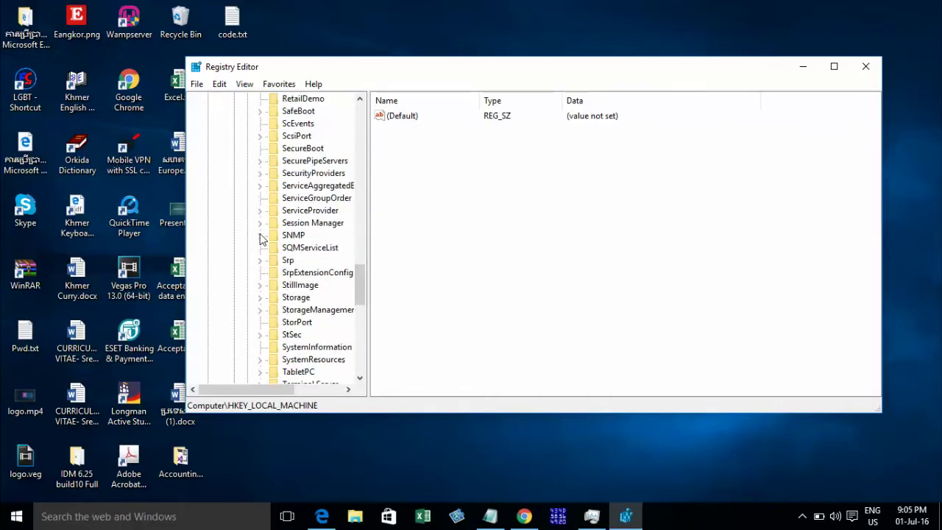
{"action": "left_click", "coordinate": [285, 227]}
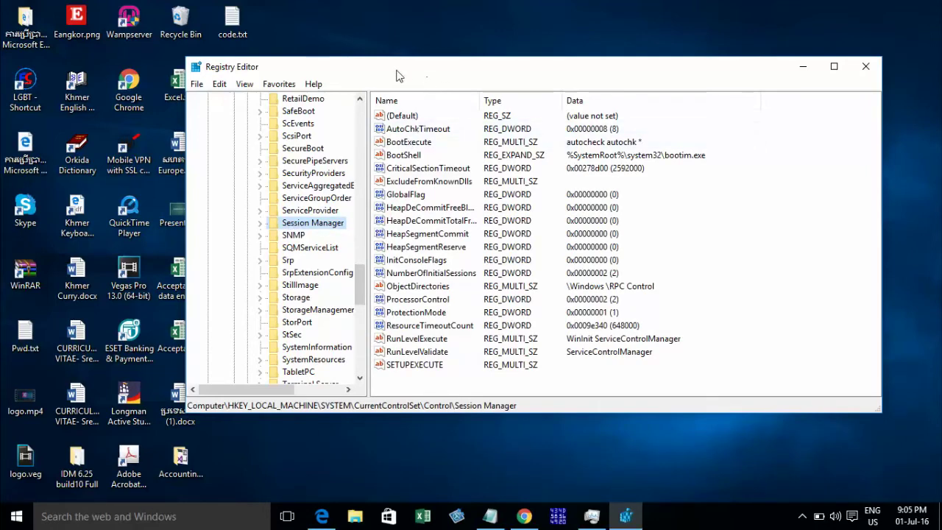
Open the BootExecute value's Modify dialog, then bring up the Notepad note with the autocheck line.
{"action": "left_click_drag", "start_coordinate": [442, 77], "coordinate": [427, 75]}
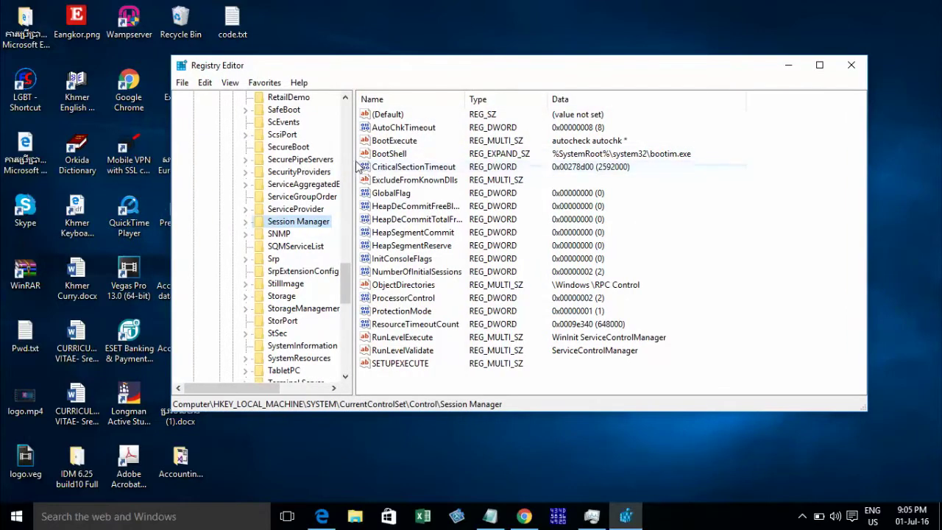
{"action": "left_click_drag", "start_coordinate": [356, 167], "coordinate": [340, 166]}
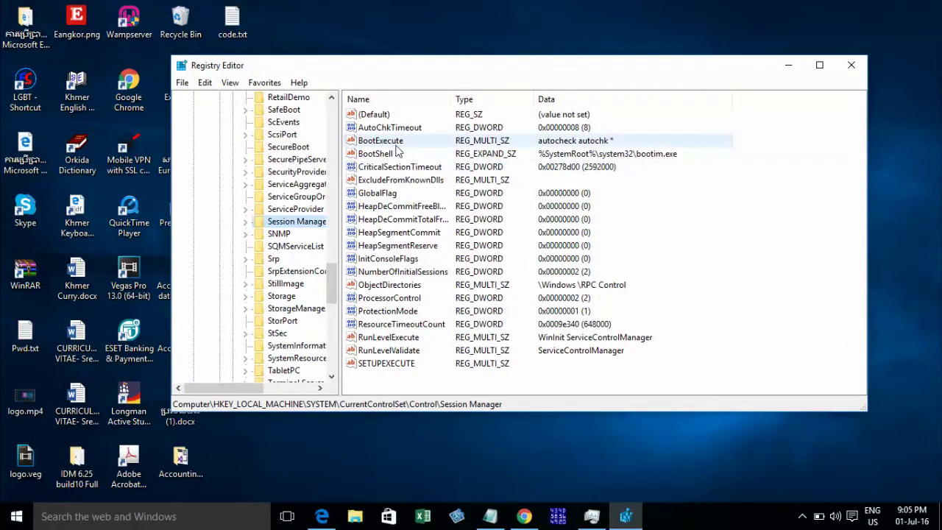
{"action": "left_click", "coordinate": [381, 144]}
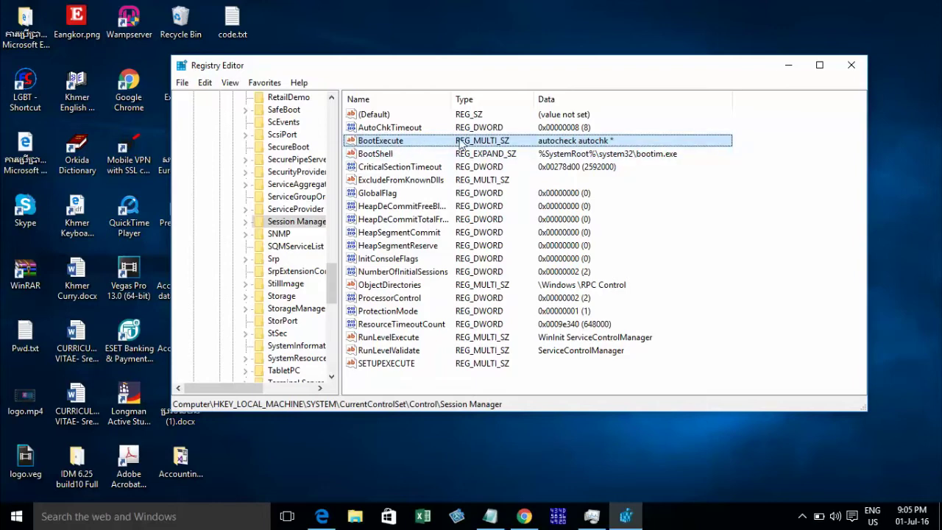
{"action": "right_click", "coordinate": [382, 144]}
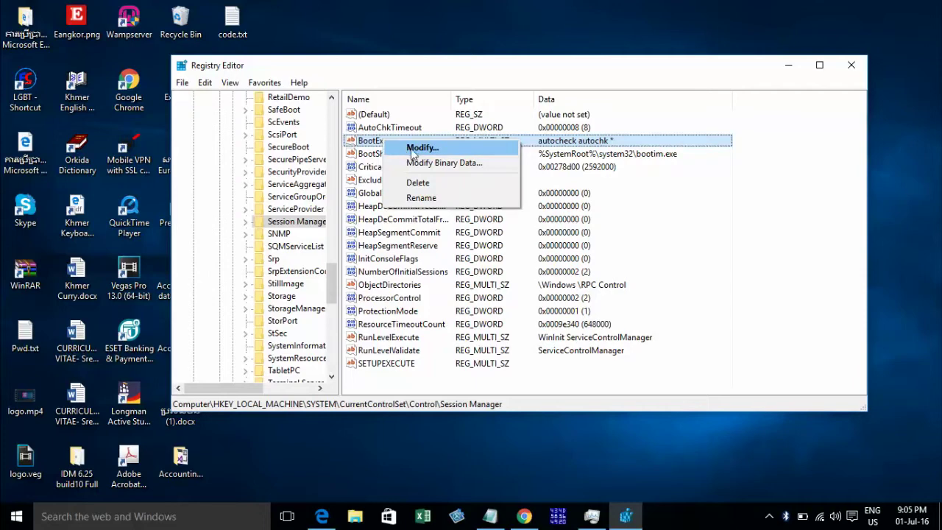
{"action": "left_click", "coordinate": [416, 150]}
{"action": "left_click_drag", "start_coordinate": [346, 126], "coordinate": [445, 96]}
{"action": "left_click", "coordinate": [403, 165]}
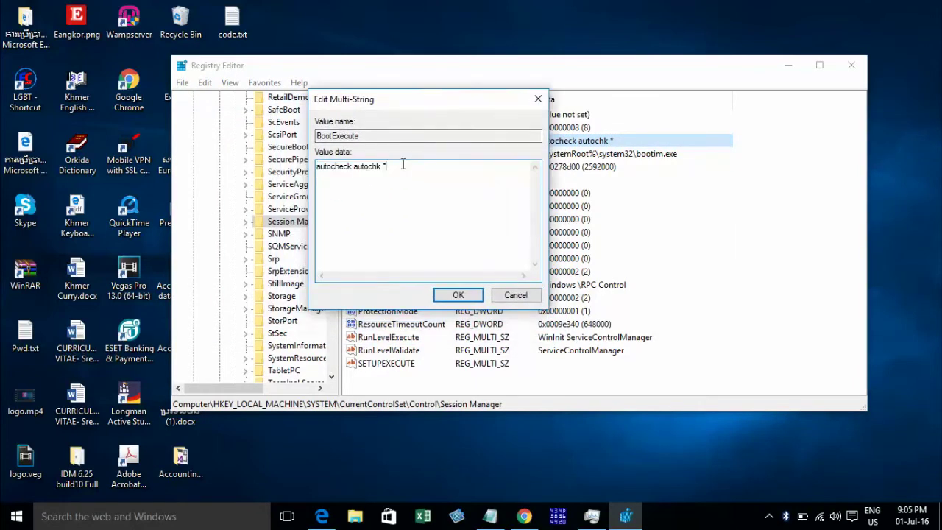
{"action": "left_click", "coordinate": [491, 516]}
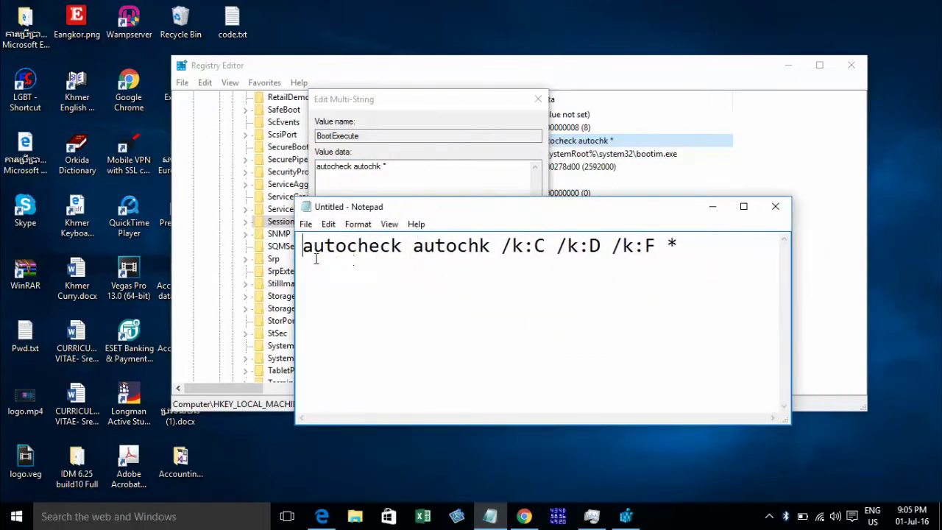
Highlight the parts of 'autocheck autochk /k:C /k:D /k:F *' in Notepad, then return to BootExecute's value data.
{"action": "left_click_drag", "start_coordinate": [302, 246], "coordinate": [679, 244]}
{"action": "left_click", "coordinate": [622, 249]}
{"action": "left_click", "coordinate": [659, 243]}
{"action": "left_click", "coordinate": [663, 244]}
{"action": "left_click", "coordinate": [679, 244]}
{"action": "left_click", "coordinate": [683, 246]}
{"action": "left_click_drag", "start_coordinate": [606, 213], "coordinate": [599, 219]}
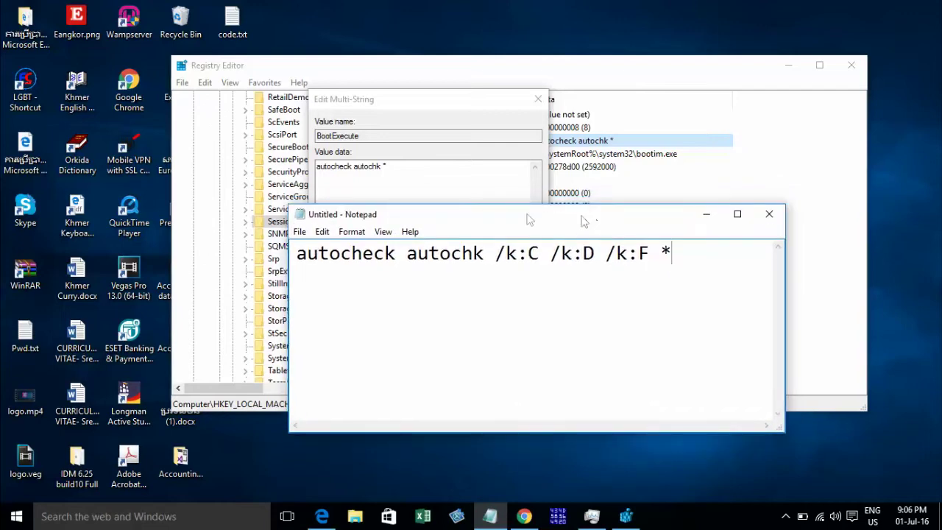
{"action": "left_click", "coordinate": [382, 169]}
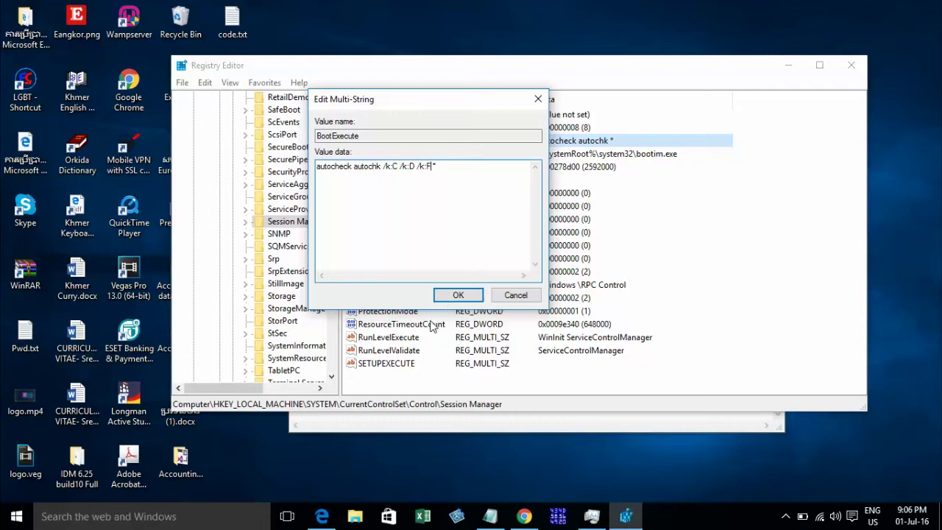
Save BootExecute as 'autocheck autochk /k:C /k:D /k:F *' and bring Notepad back to the front.
{"action": "left_click", "coordinate": [464, 297]}
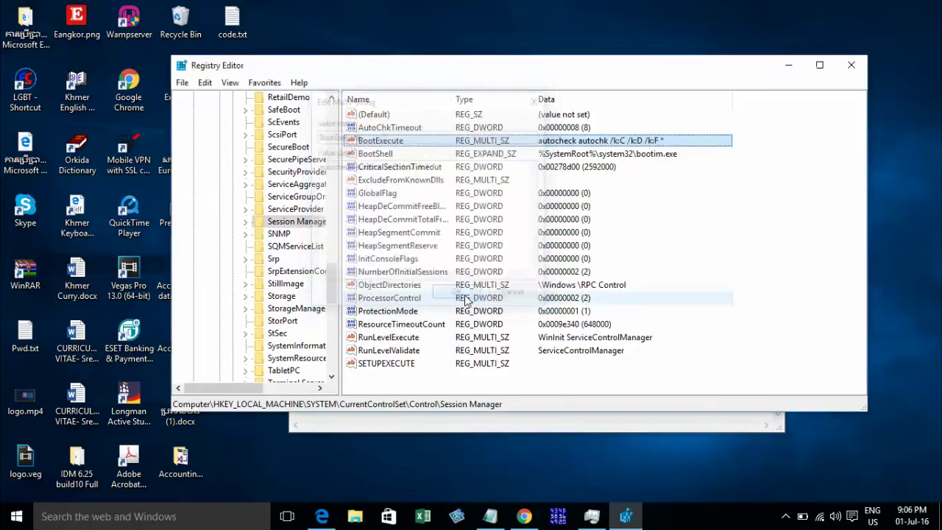
{"action": "left_click_drag", "start_coordinate": [563, 80], "coordinate": [536, 58]}
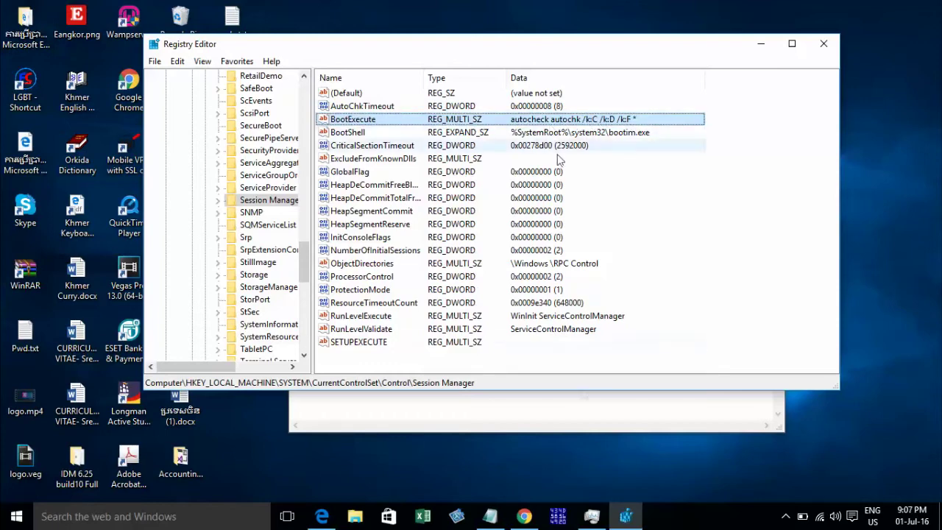
{"action": "left_click", "coordinate": [489, 516]}
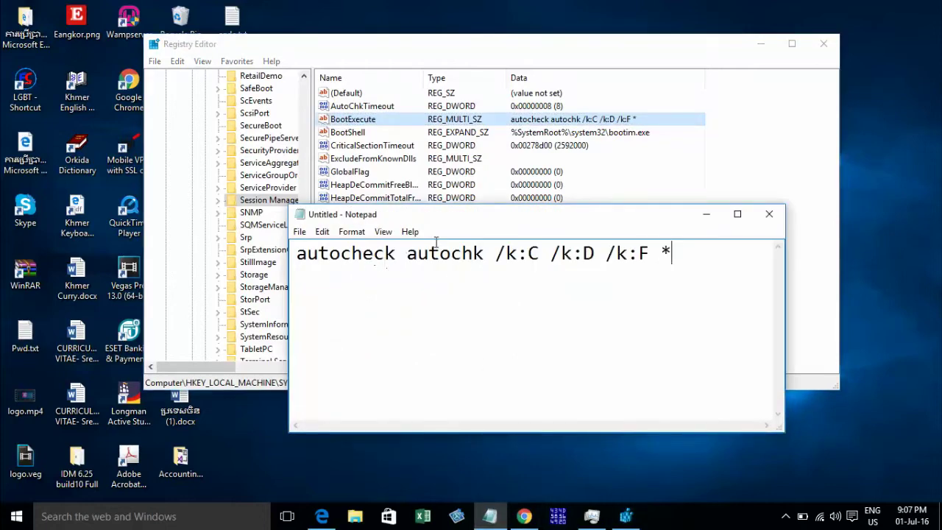
In Notepad, delete ' /k:D /k:F *' from the line, type '*', then undo the change.
{"action": "left_click_drag", "start_coordinate": [296, 254], "coordinate": [553, 259]}
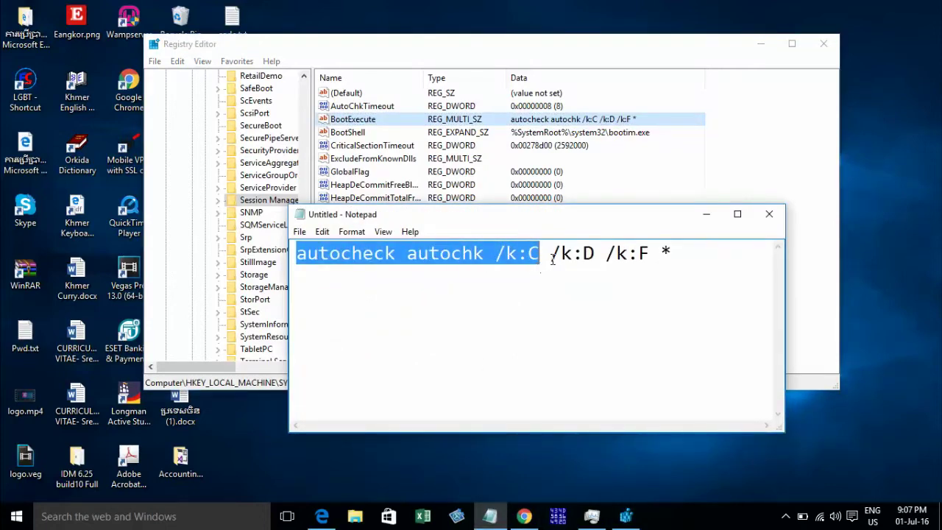
{"action": "left_click", "coordinate": [539, 254]}
{"action": "left_click_drag", "start_coordinate": [494, 254], "coordinate": [663, 254]}
{"action": "left_click", "coordinate": [594, 254]}
{"action": "left_click", "coordinate": [540, 254]}
{"action": "left_click_drag", "start_coordinate": [540, 254], "coordinate": [682, 259]}
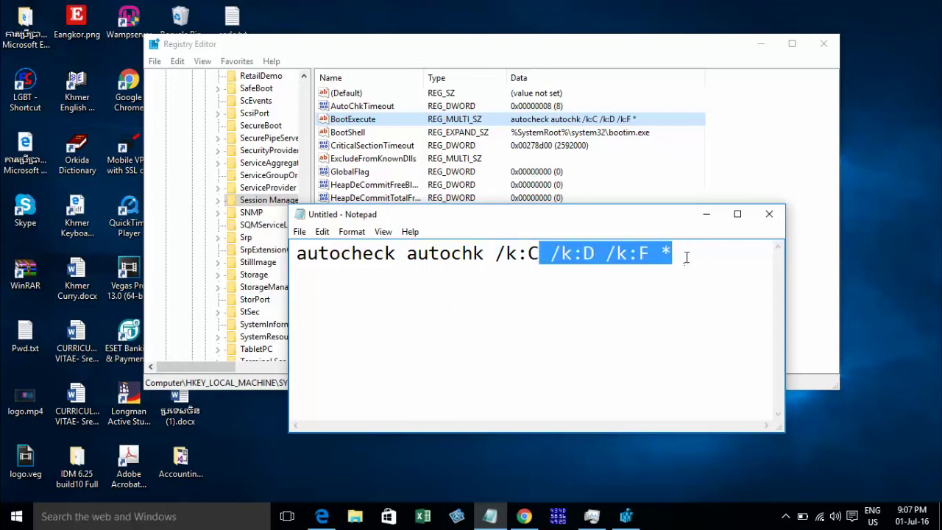
{"action": "key", "text": "Delete"}
{"action": "type", "text": "*"}
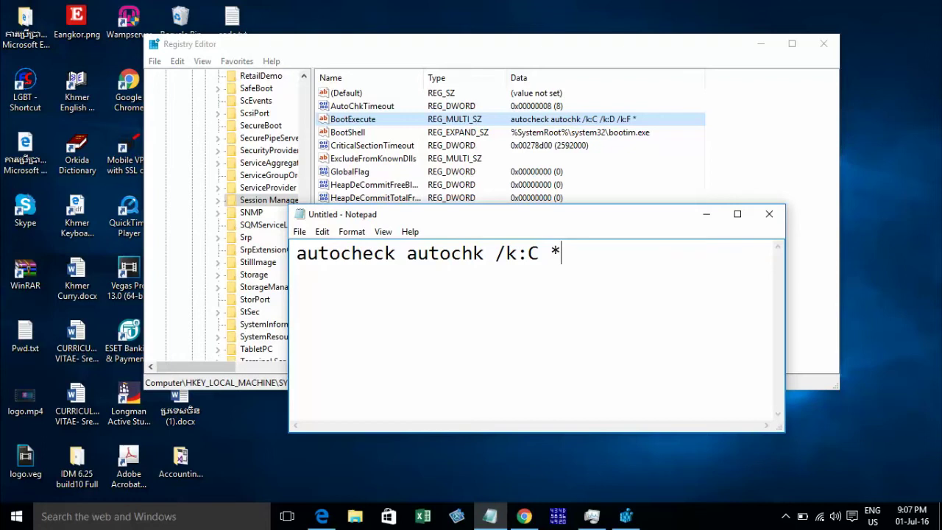
{"action": "key", "text": "ctrl+z"}
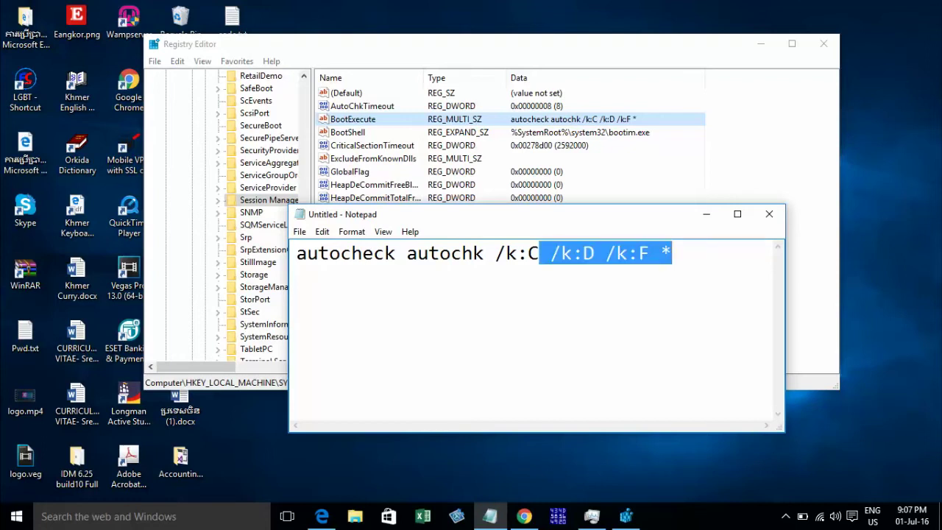
{"action": "left_click", "coordinate": [548, 291]}
Highlight the full autocheck line again, then close Notepad without saving.
{"action": "left_click_drag", "start_coordinate": [682, 257], "coordinate": [248, 244]}
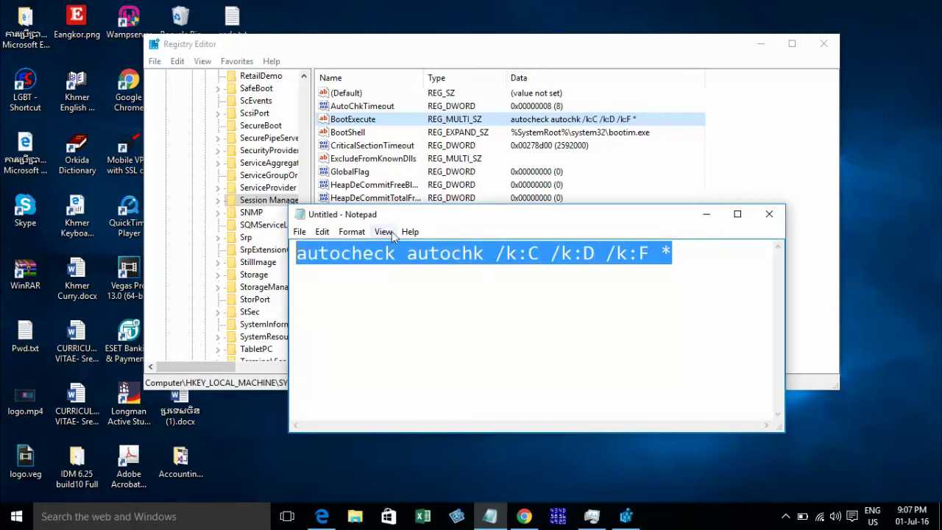
{"action": "left_click_drag", "start_coordinate": [499, 215], "coordinate": [488, 157]}
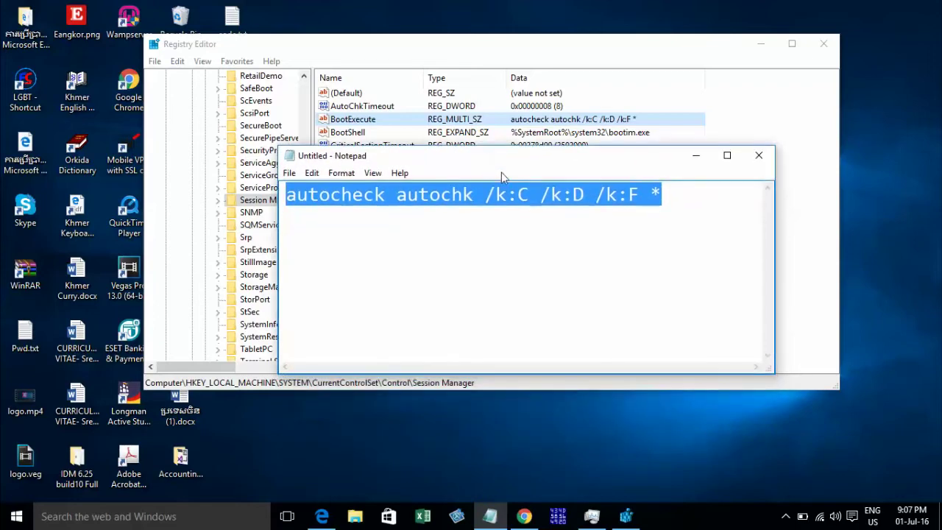
{"action": "left_click_drag", "start_coordinate": [578, 162], "coordinate": [595, 206]}
{"action": "left_click", "coordinate": [557, 238]}
{"action": "left_click_drag", "start_coordinate": [303, 237], "coordinate": [682, 238]}
{"action": "left_click", "coordinate": [662, 238]}
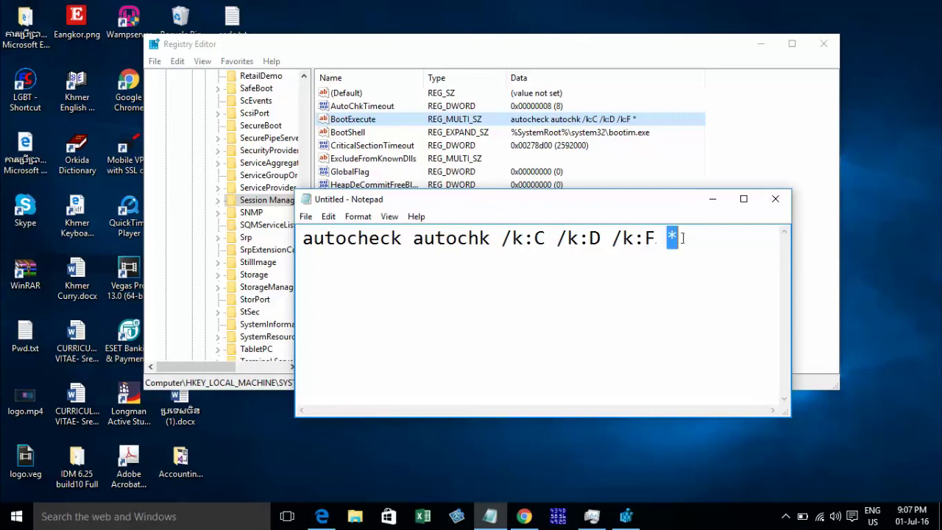
{"action": "left_click", "coordinate": [682, 238]}
{"action": "left_click_drag", "start_coordinate": [670, 209], "coordinate": [658, 112]}
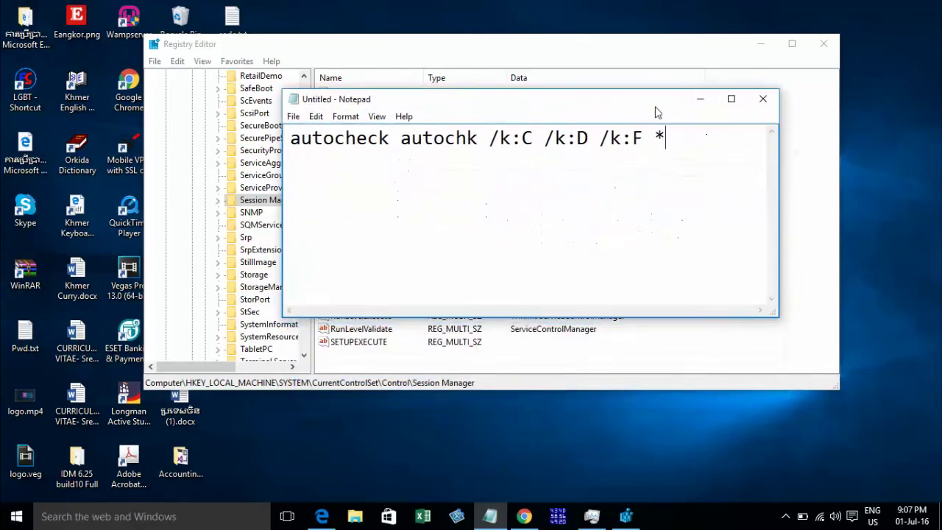
{"action": "left_click", "coordinate": [767, 101]}
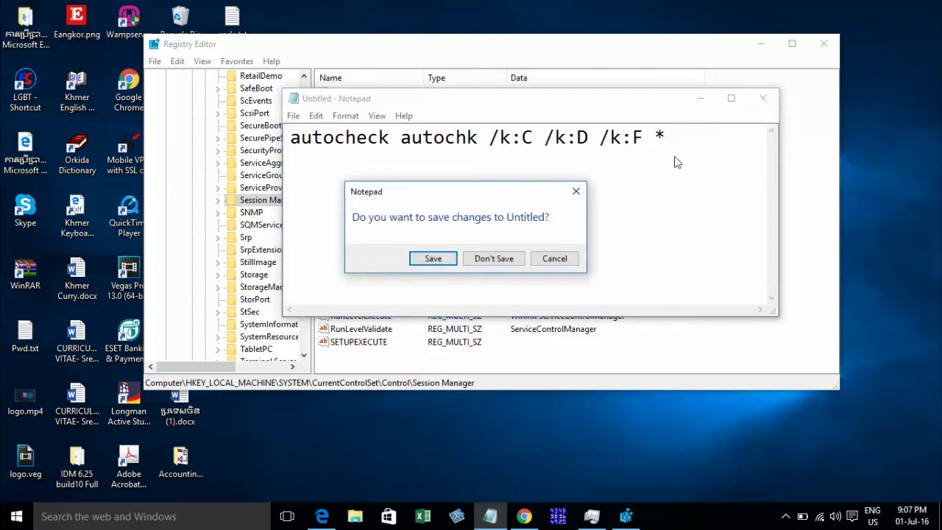
{"action": "left_click", "coordinate": [704, 99]}
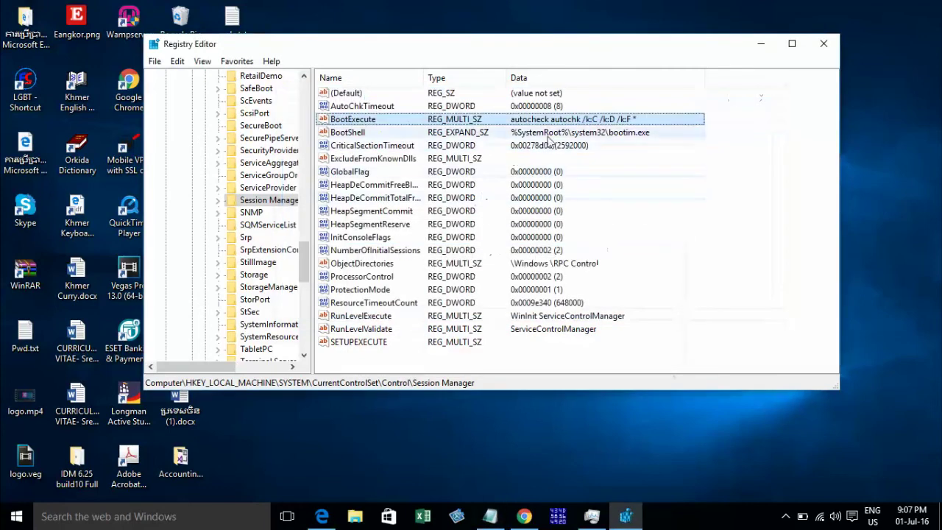
Close Registry Editor and show the Start menu's Sleep, Shut down and Restart options.
{"action": "left_click", "coordinate": [814, 49]}
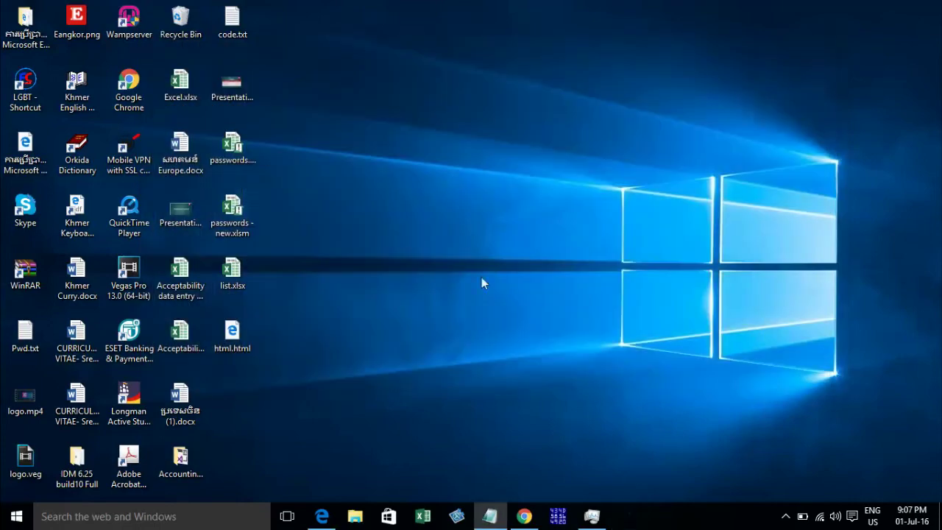
{"action": "left_click", "coordinate": [13, 519]}
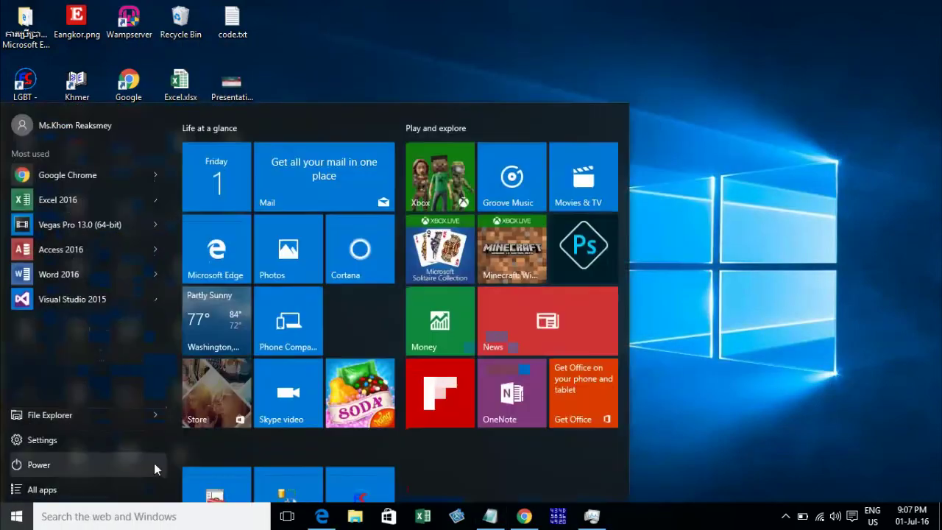
{"action": "left_click", "coordinate": [90, 465]}
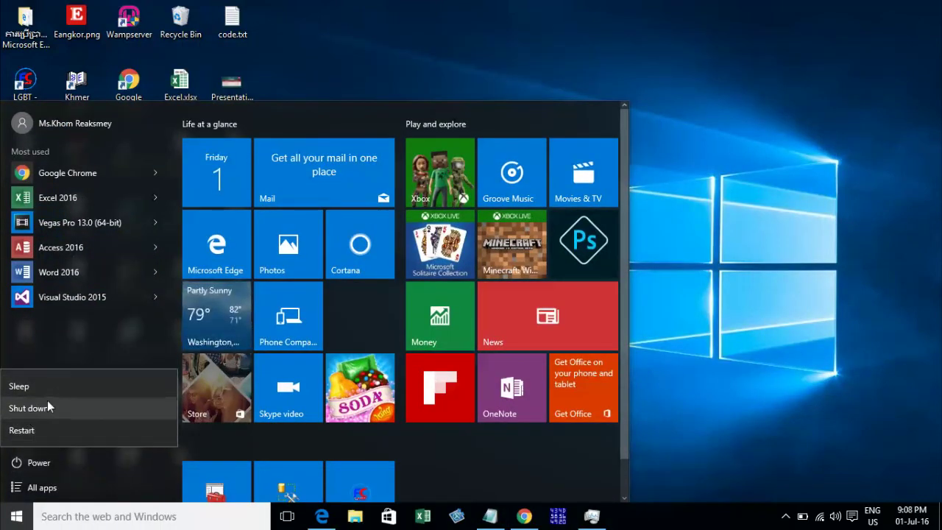